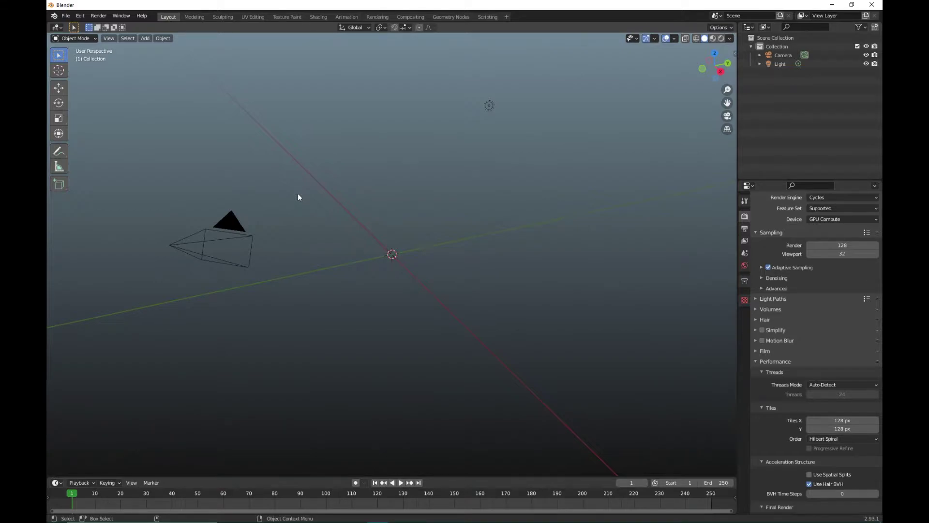
Add a cylinder mesh to the scene from the Add > Mesh menu.
left_click(144, 38)
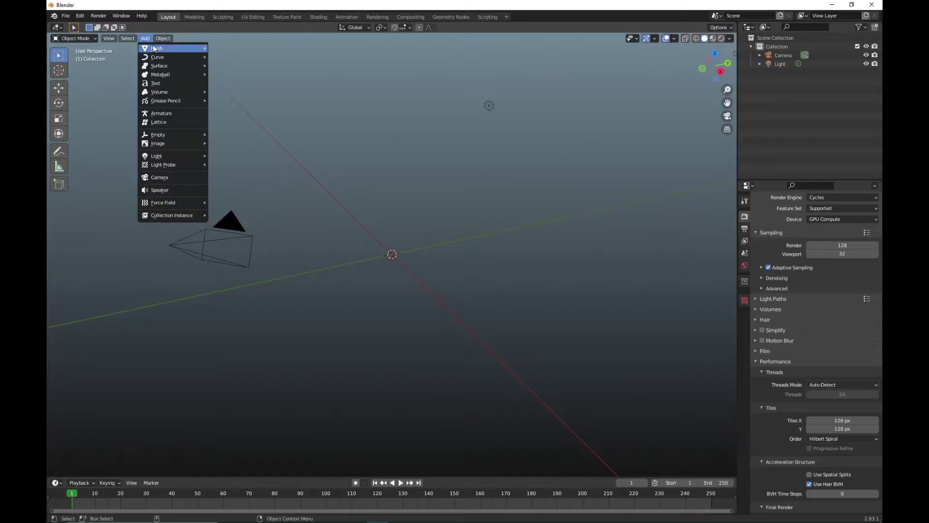
mouse_move(164, 49)
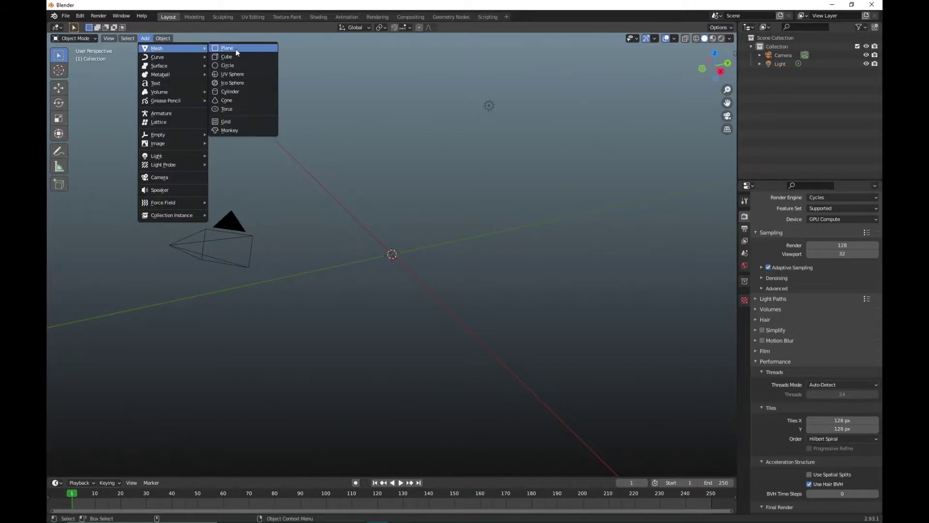
left_click(253, 91)
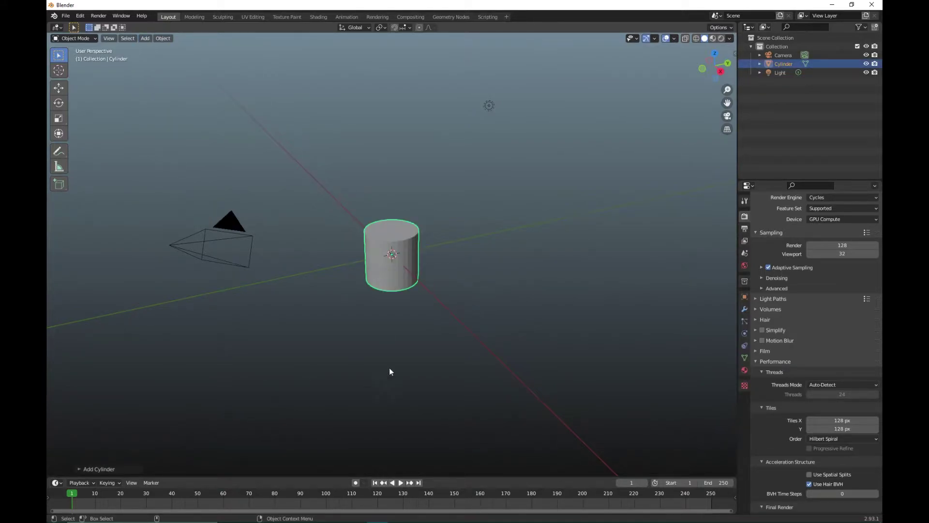
Turn on the Wireframe overlay and zoom and orbit to view the cylinder's top.
left_click(674, 40)
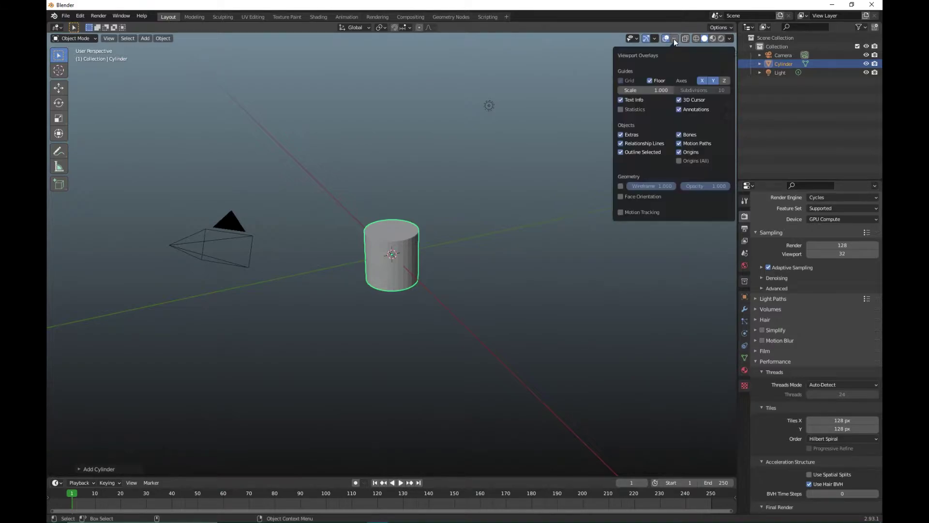
left_click(621, 185)
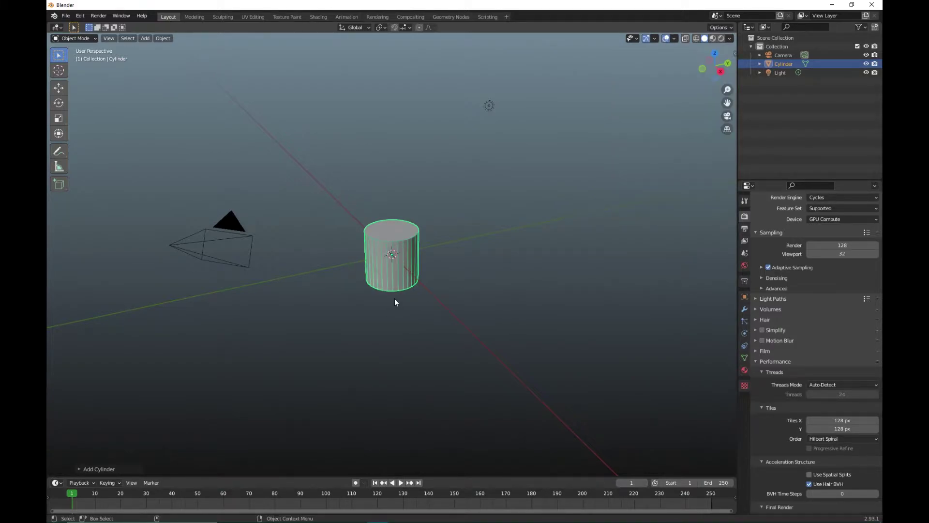
scroll(463, 271, "up", 2)
scroll(463, 213, "up", 5)
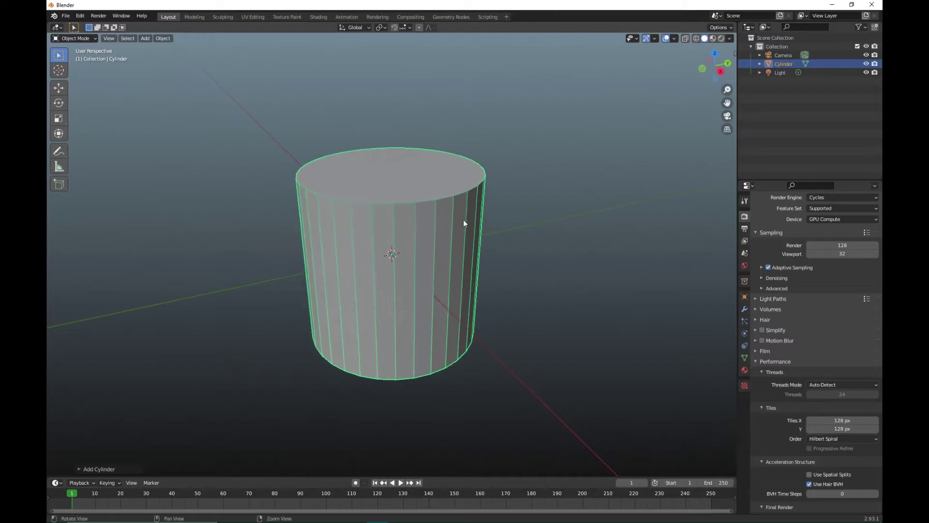
middle_click_drag(463, 219, 495, 268)
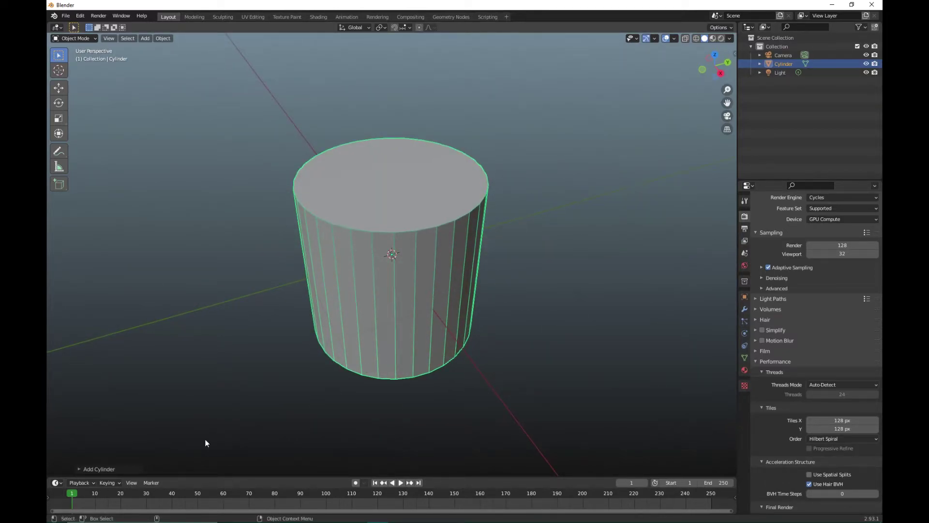
left_click(80, 468)
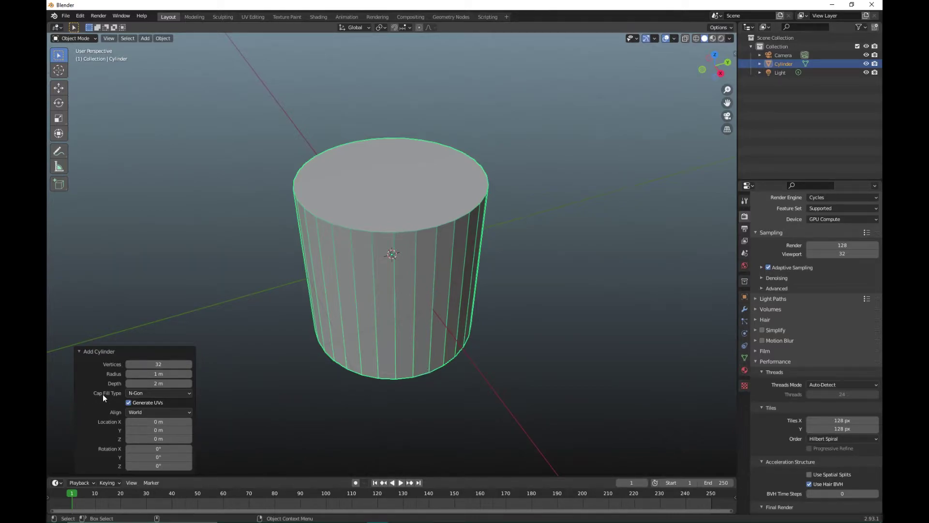
Set the cylinder's Cap Fill Type to Triangle Fan, then deselect it.
left_click(154, 394)
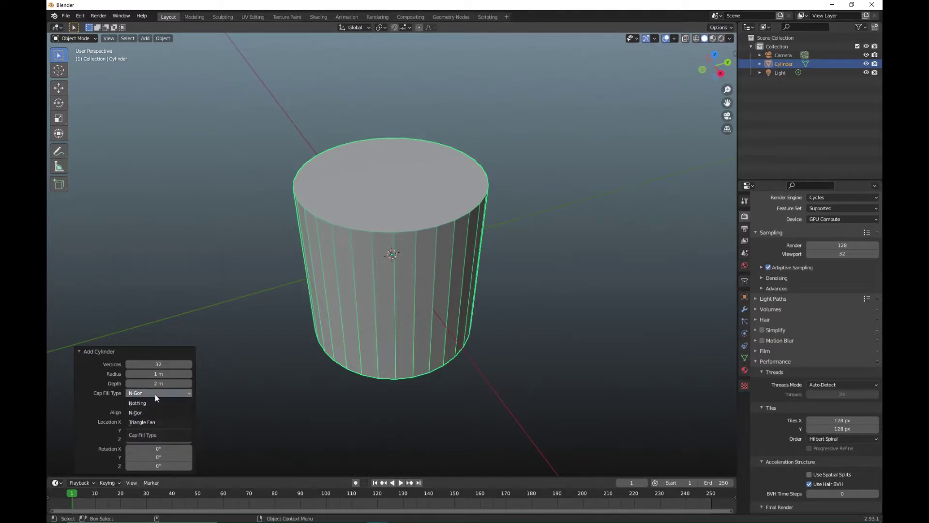
left_click(163, 422)
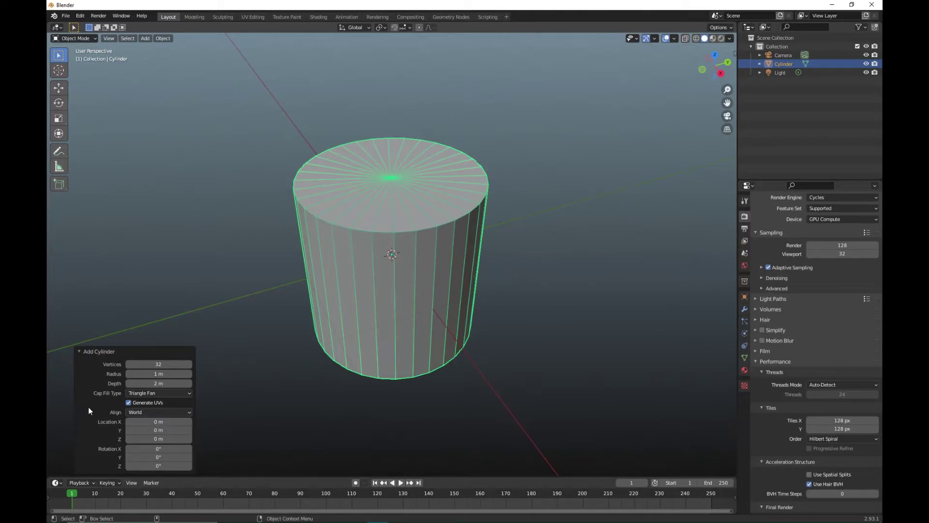
left_click(548, 389)
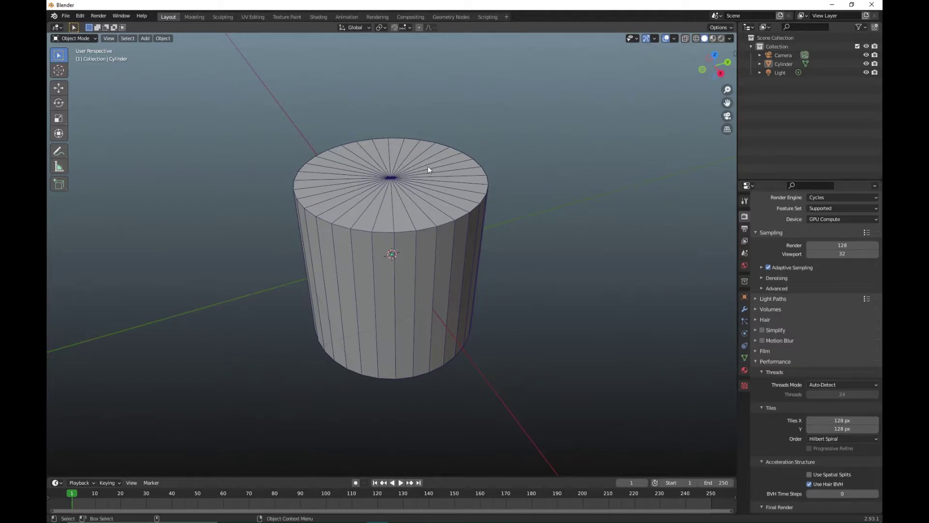
left_click(423, 223)
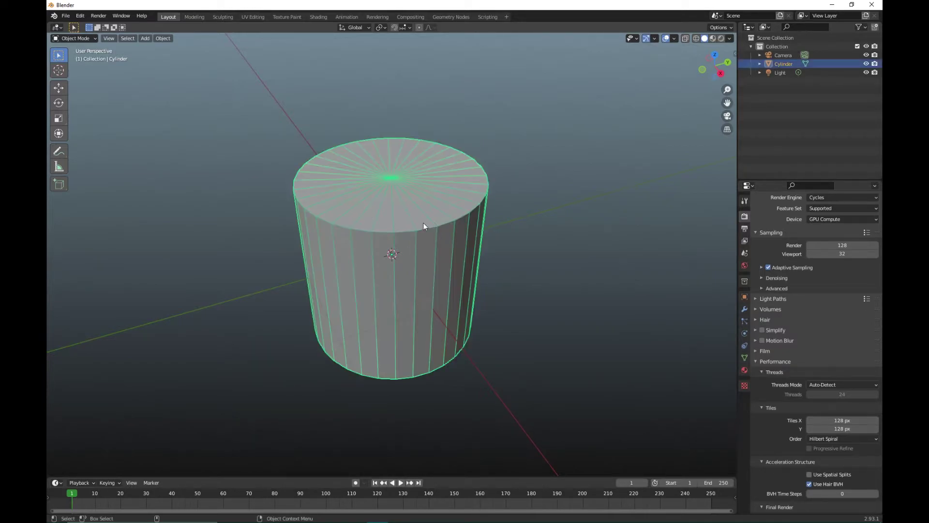
key("Delete")
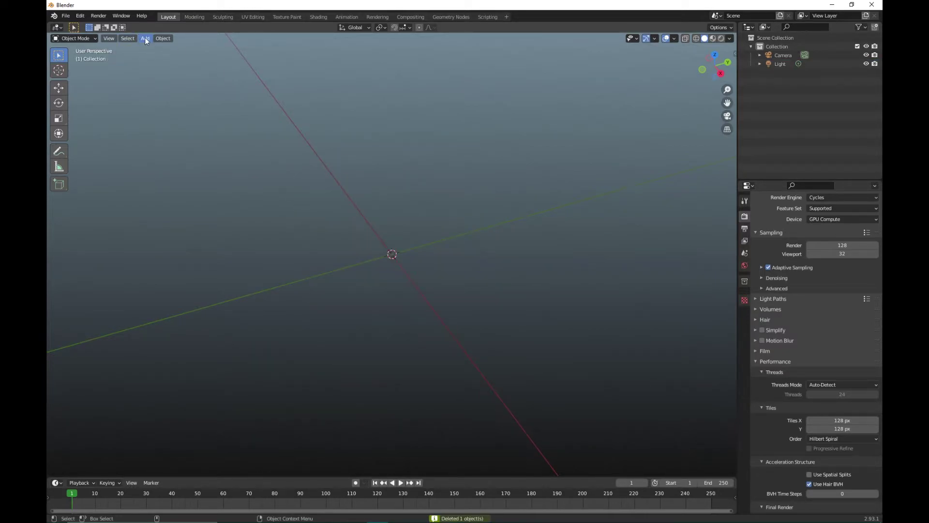
left_click(144, 39)
mouse_move(159, 48)
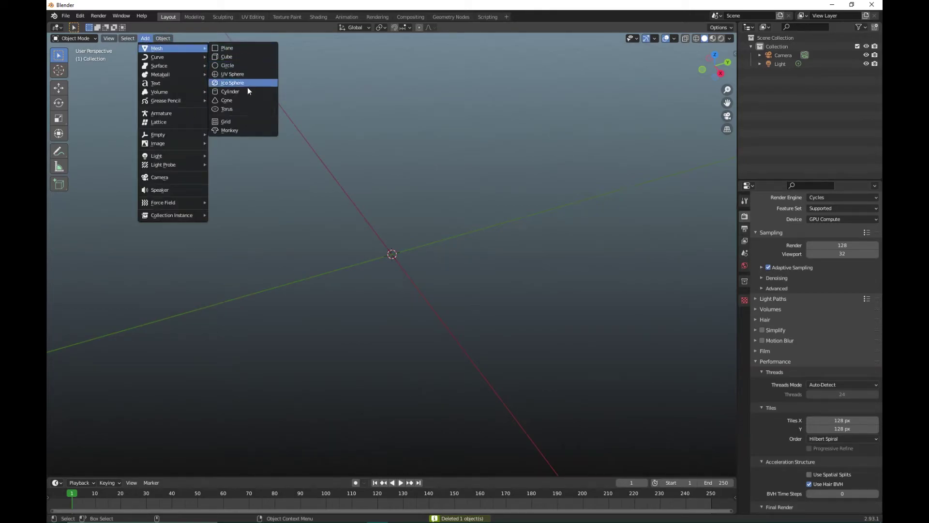
left_click(230, 91)
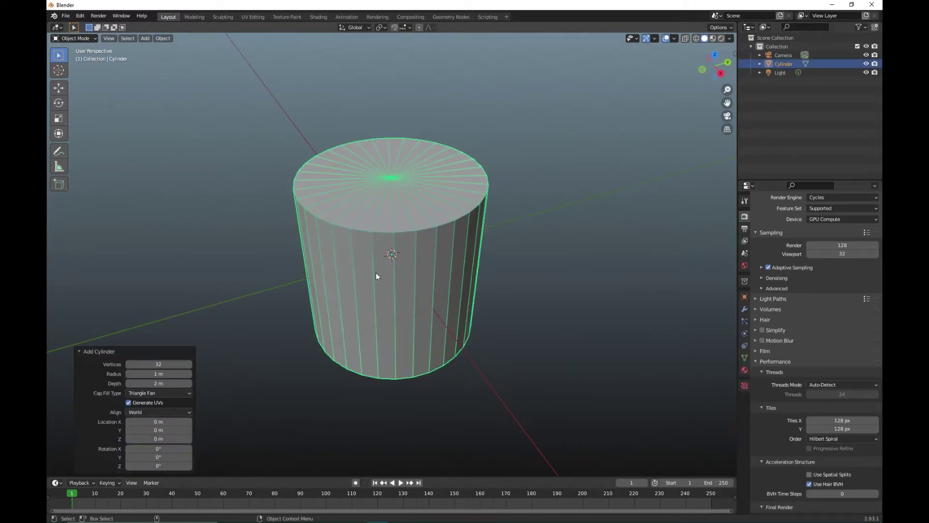
left_click(149, 392)
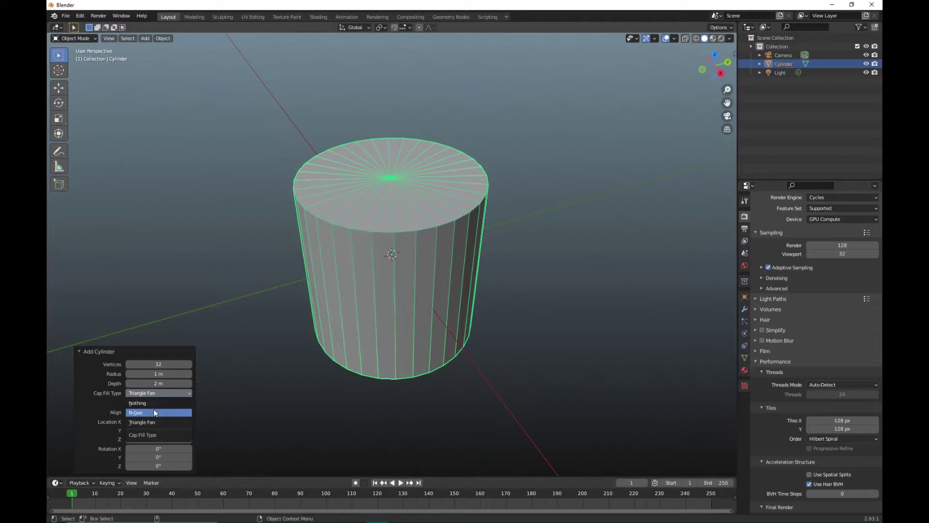
left_click(153, 408)
left_click(157, 392)
key("Delete")
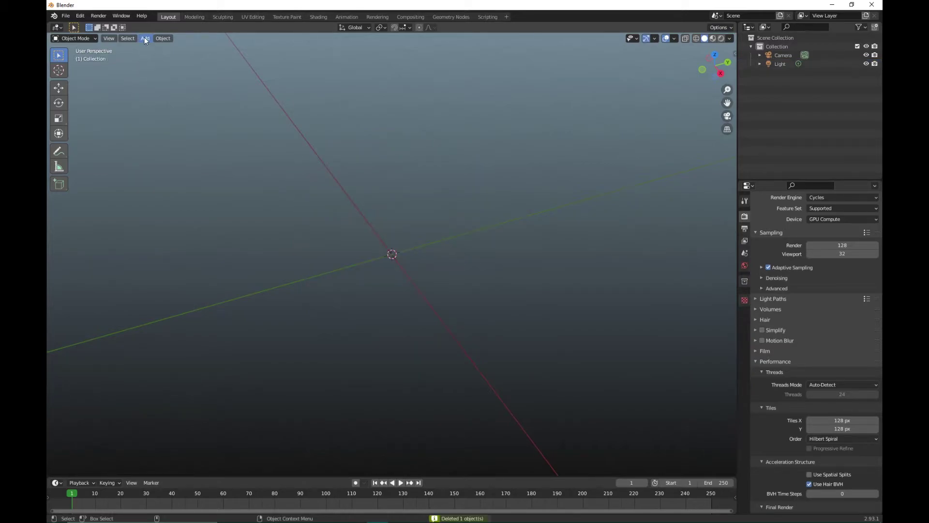
left_click(145, 40)
mouse_move(174, 48)
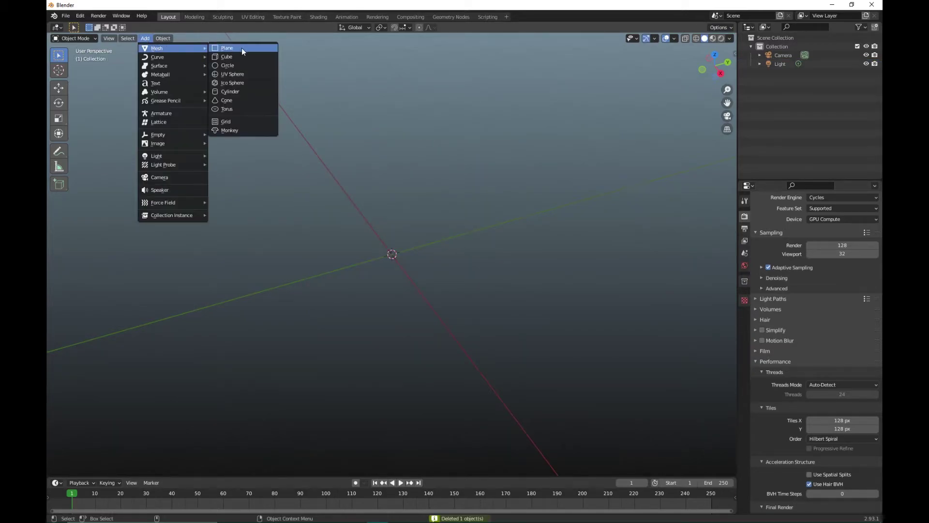
left_click(258, 93)
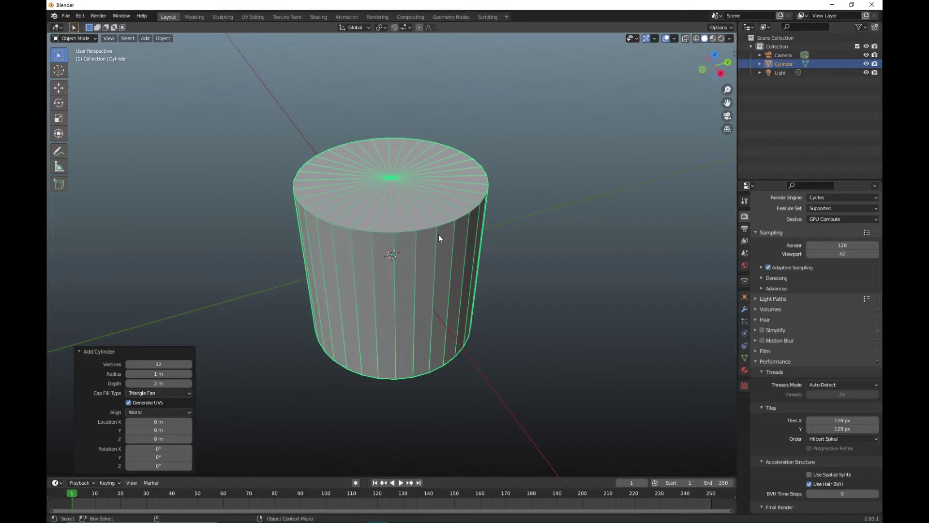
left_click(312, 238)
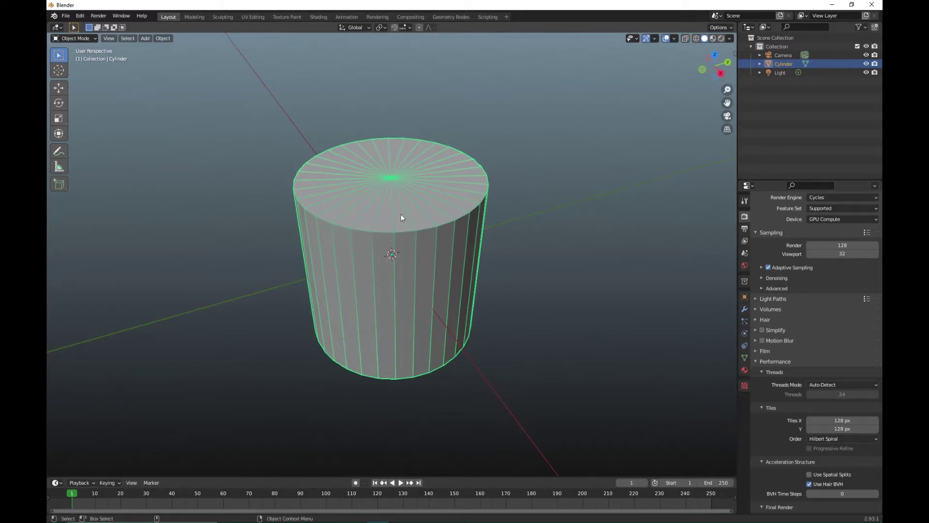
Enter Edit Mode, clear the selection and select the cylinder's bottom edge loop.
key("Tab")
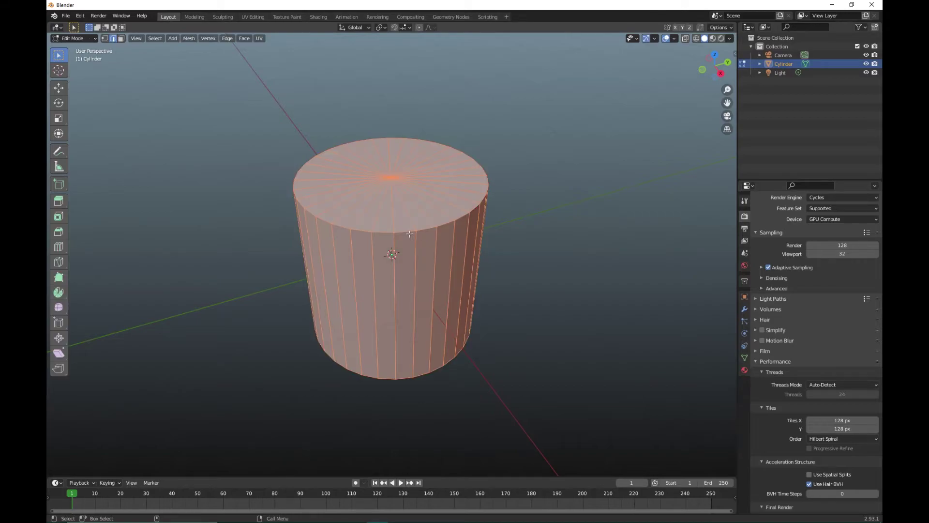
key("alt+a")
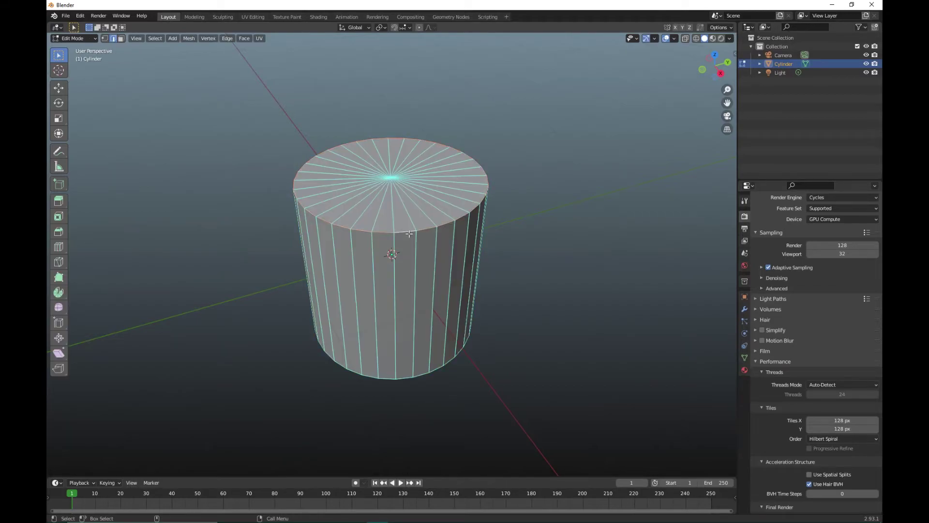
left_click(408, 380, "alt")
Try extruding the rim loop down and up, undo both, then clear the selection and return to Select Box.
left_click(58, 206)
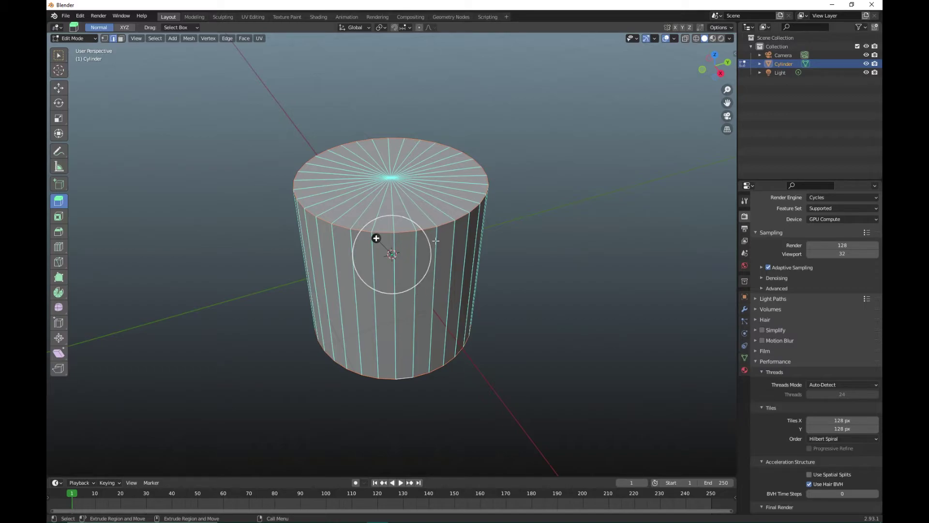
left_click_drag(377, 238, 338, 231)
key("ctrl+z")
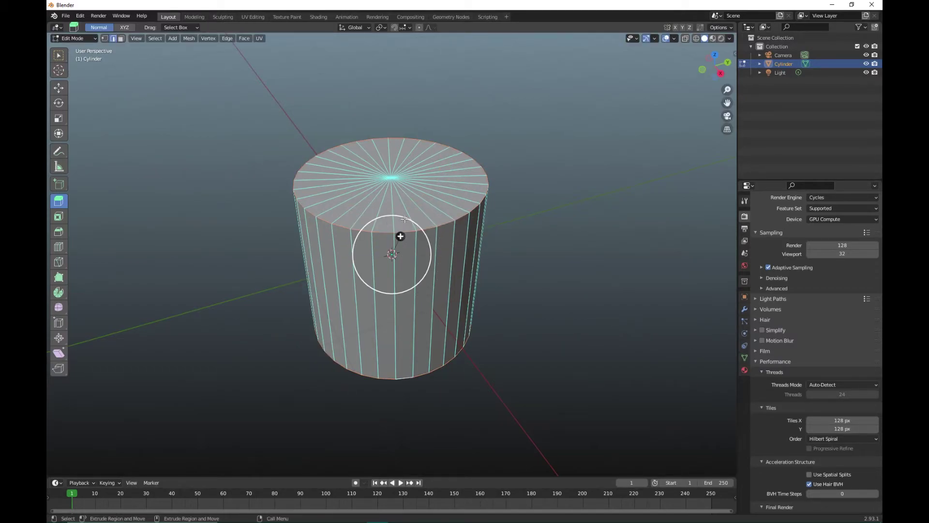
left_click_drag(401, 234, 469, 175)
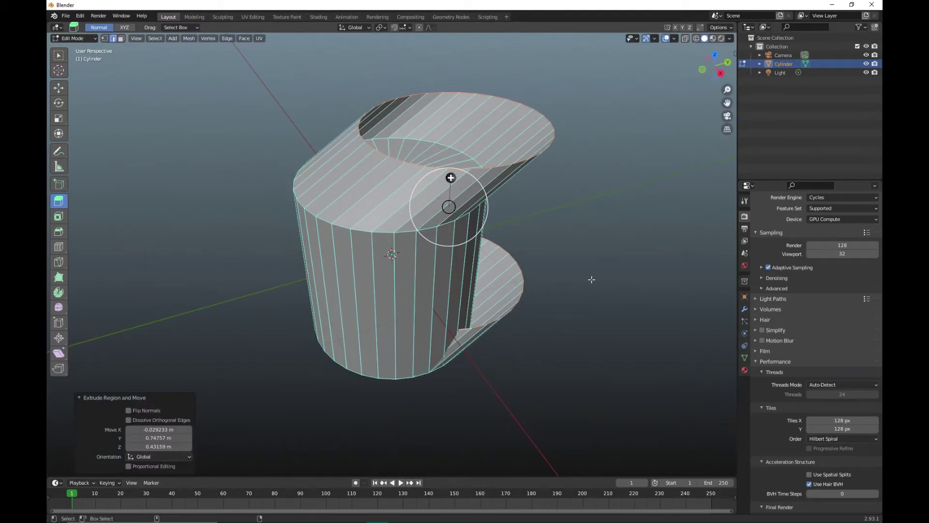
key("ctrl+z")
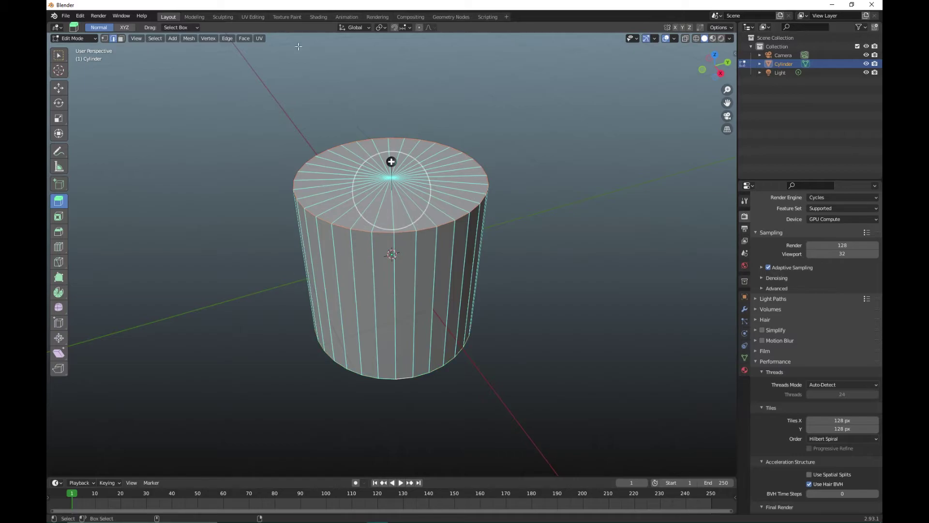
key("alt+a")
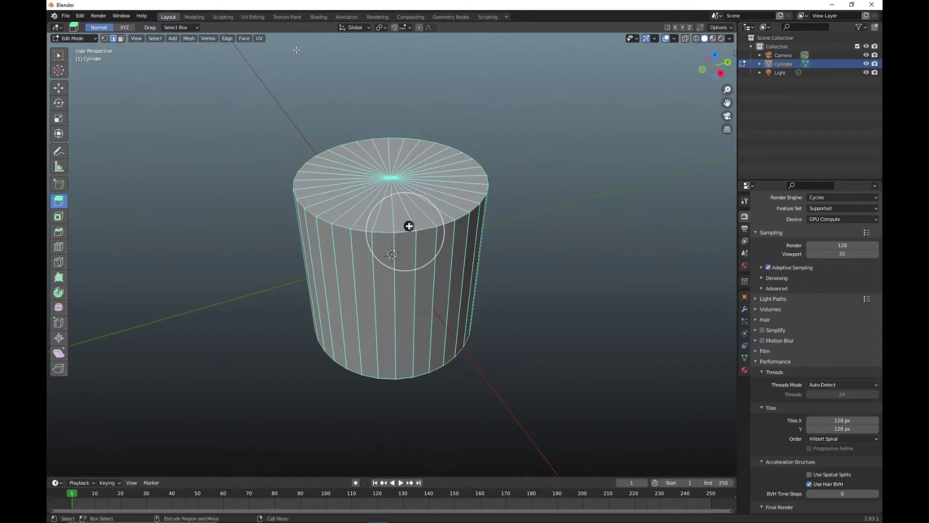
key("w")
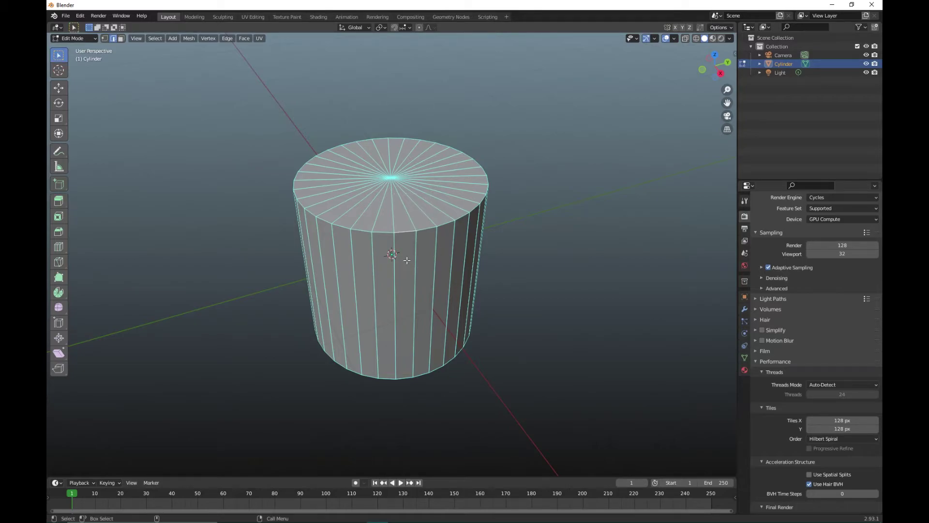
Select the top and bottom rim loops, then try a side loop cut and undo it.
left_click(385, 234, "alt")
left_click(398, 380, "alt+shift")
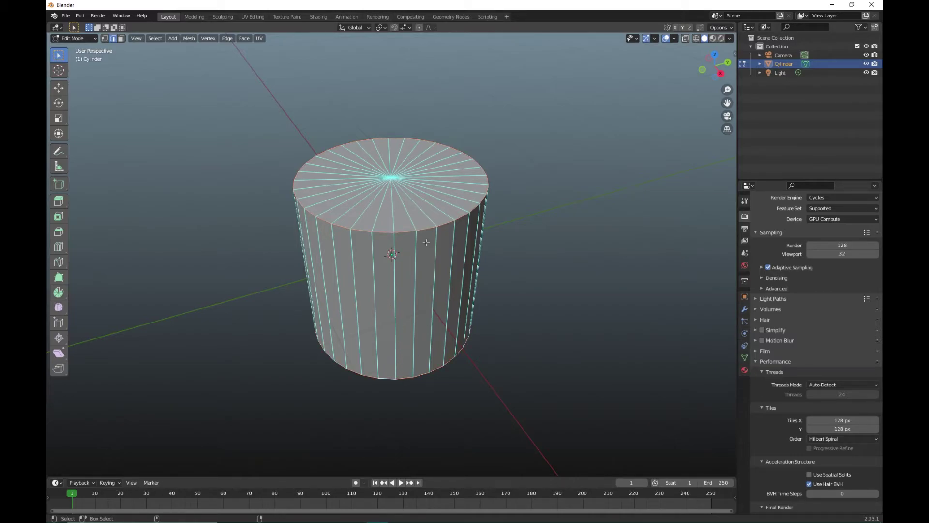
left_click(61, 247)
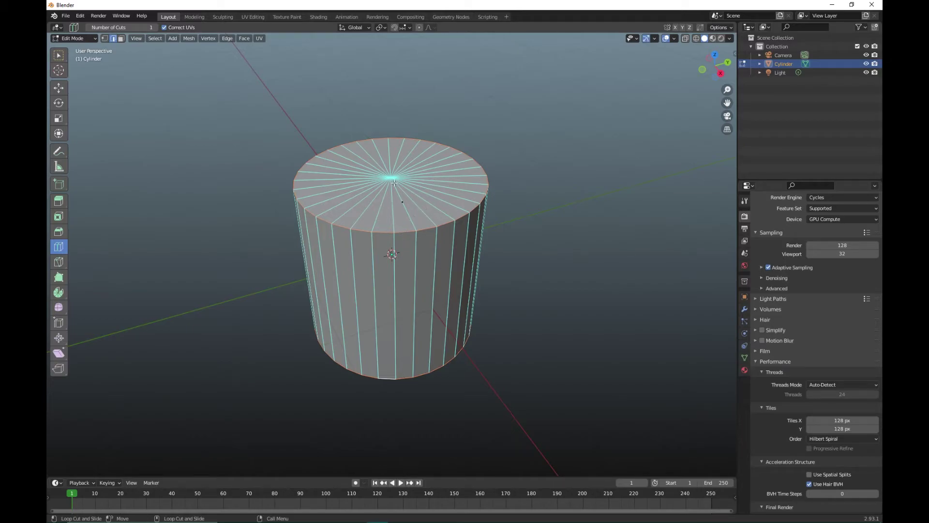
left_click(379, 316)
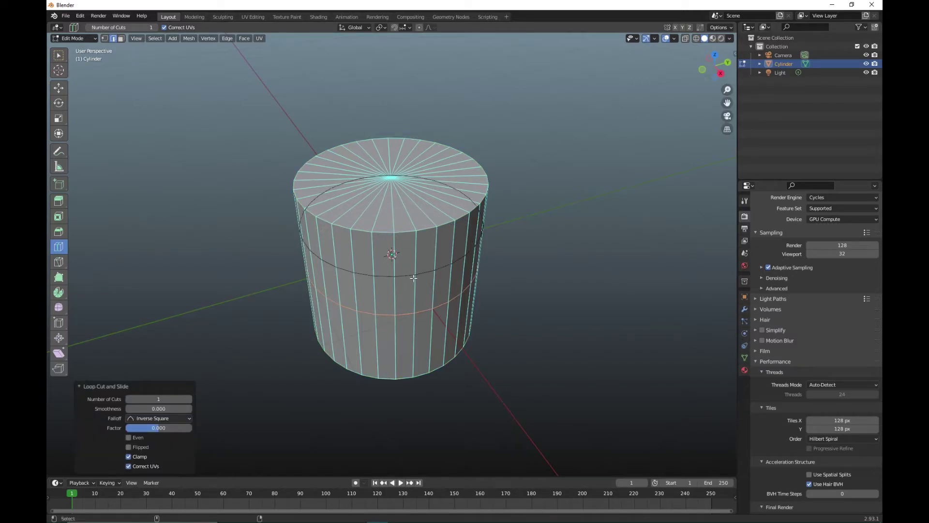
key("ctrl+z")
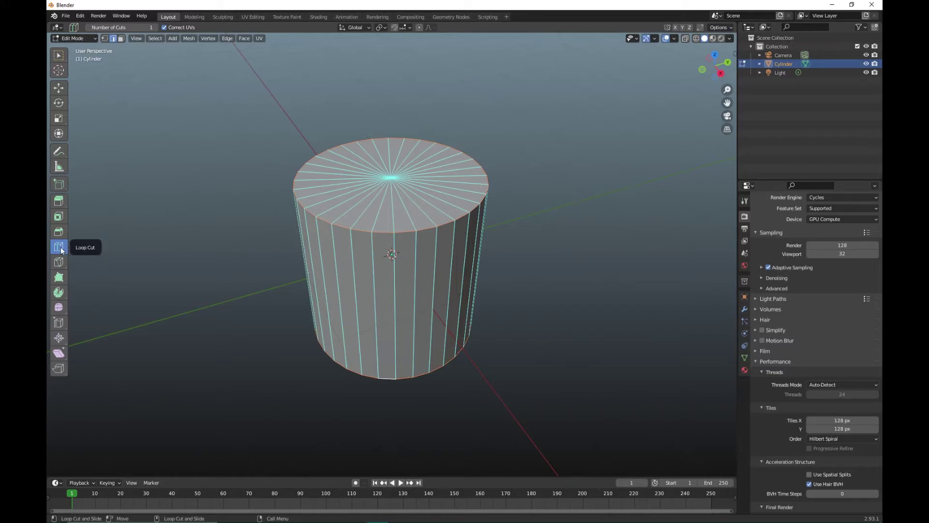
Use Offset Edge Slide on the selected rims to add offset loops at a 0.072 factor.
left_click_drag(60, 247, 91, 269)
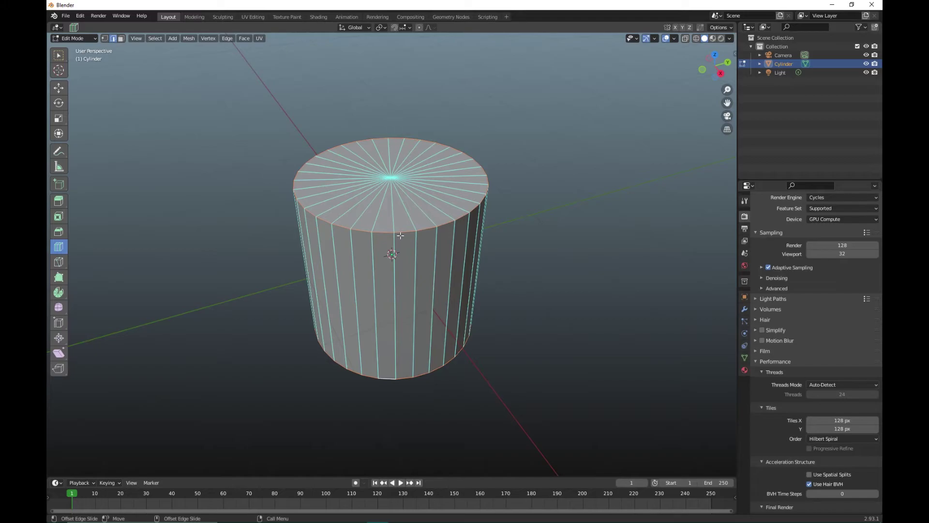
left_click_drag(398, 233, 399, 239)
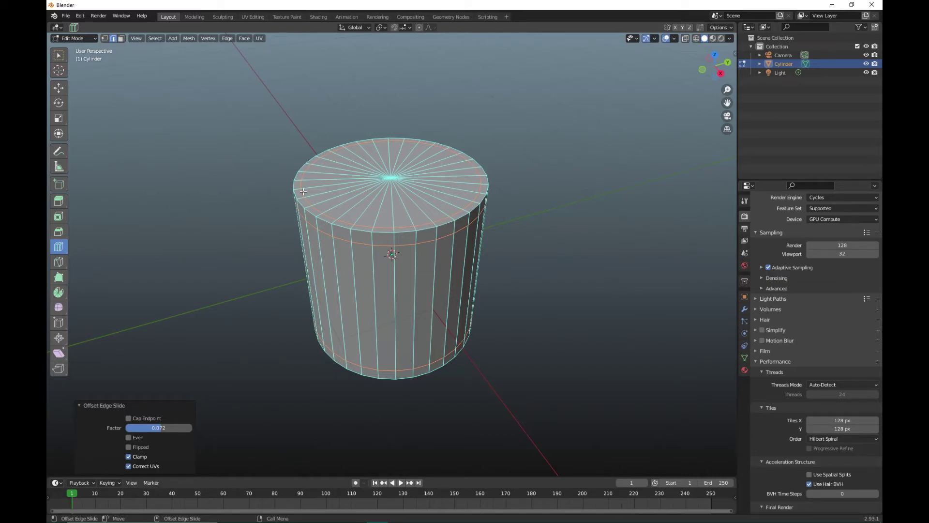
Select the top cap's offset loop and scale it to 0.196 toward the centre.
key("w")
left_click(412, 230)
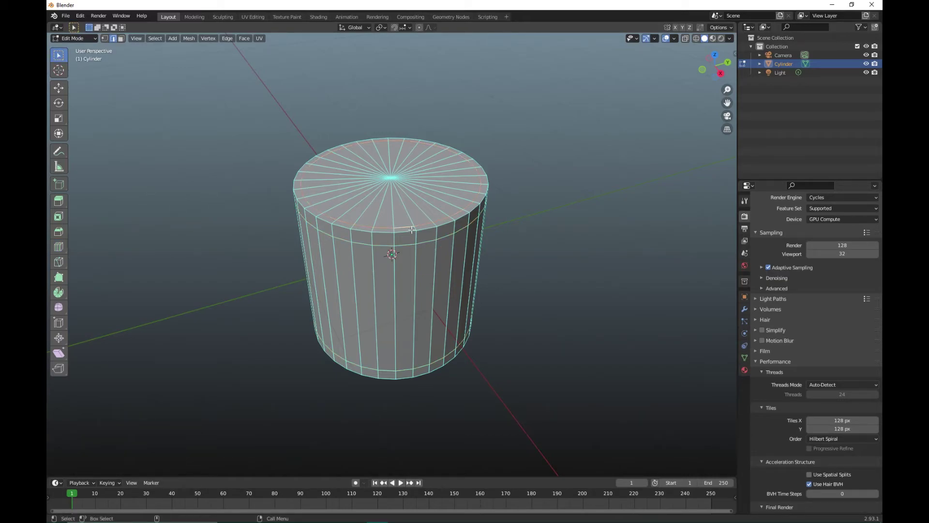
key("shift+space")
key("s")
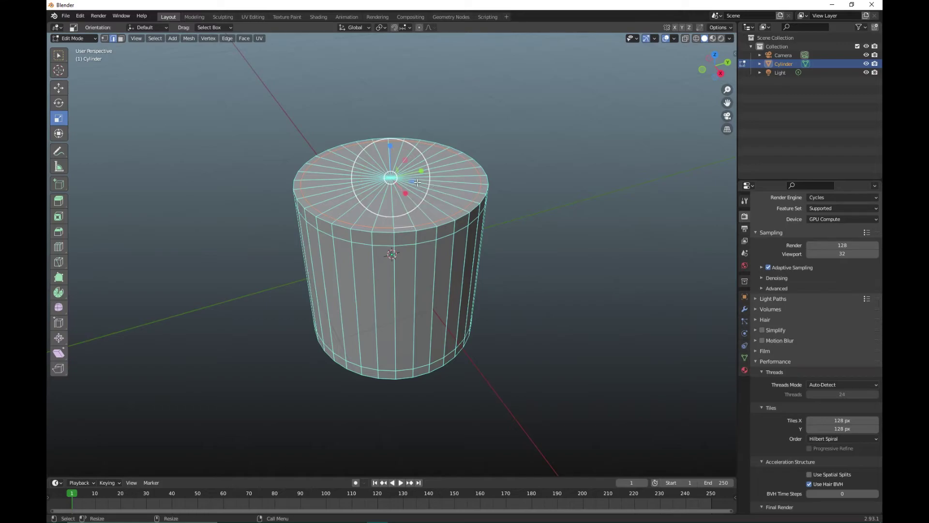
left_click_drag(417, 185, 395, 177)
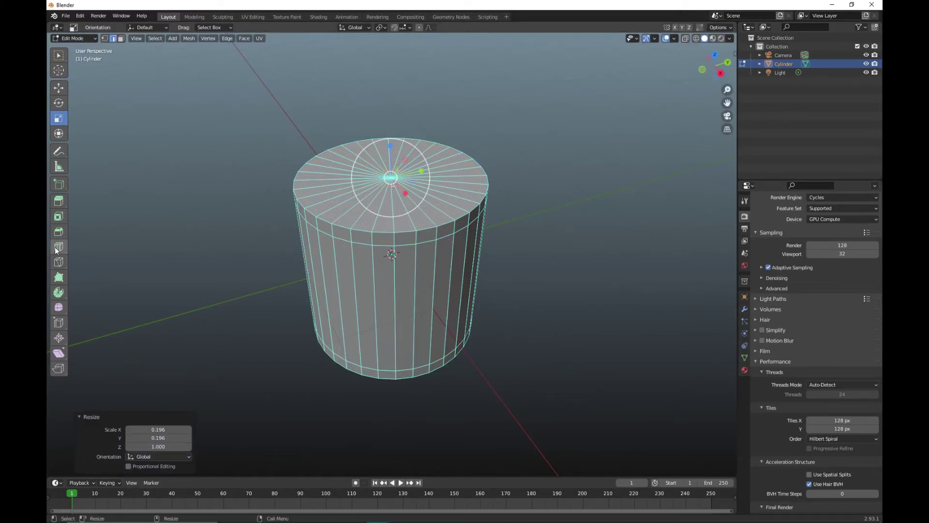
Loop-cut a new concentric ring on the top cap and slide it to factor 0.025.
left_click_drag(58, 249, 106, 249)
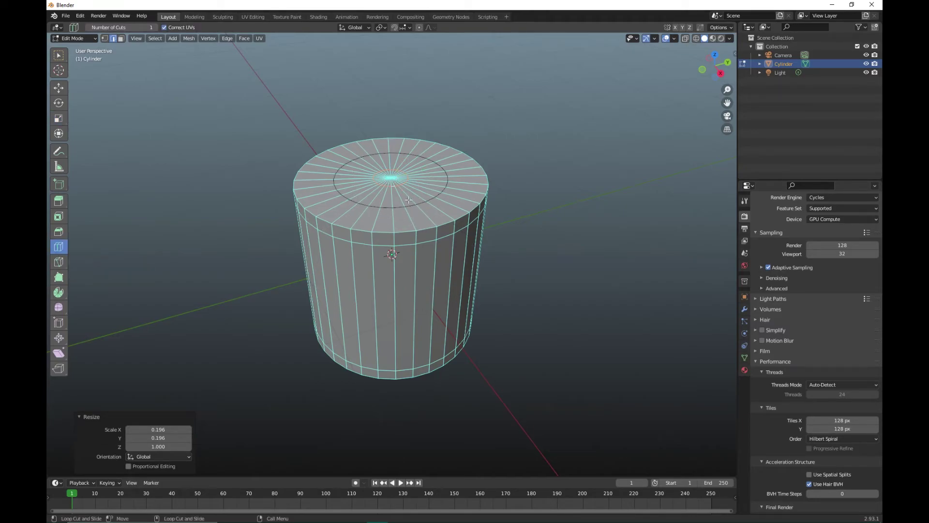
left_click(409, 200)
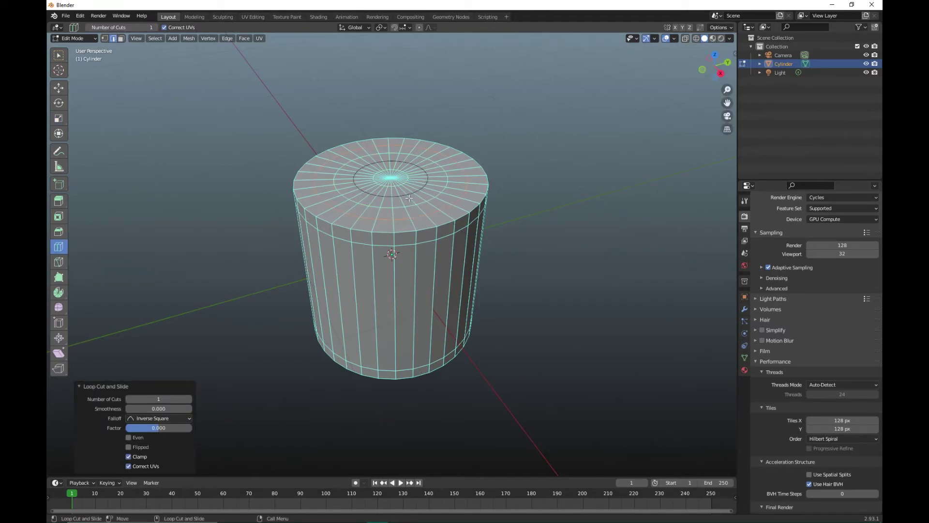
left_click_drag(409, 200, 406, 194)
middle_click_drag(587, 243, 571, 286)
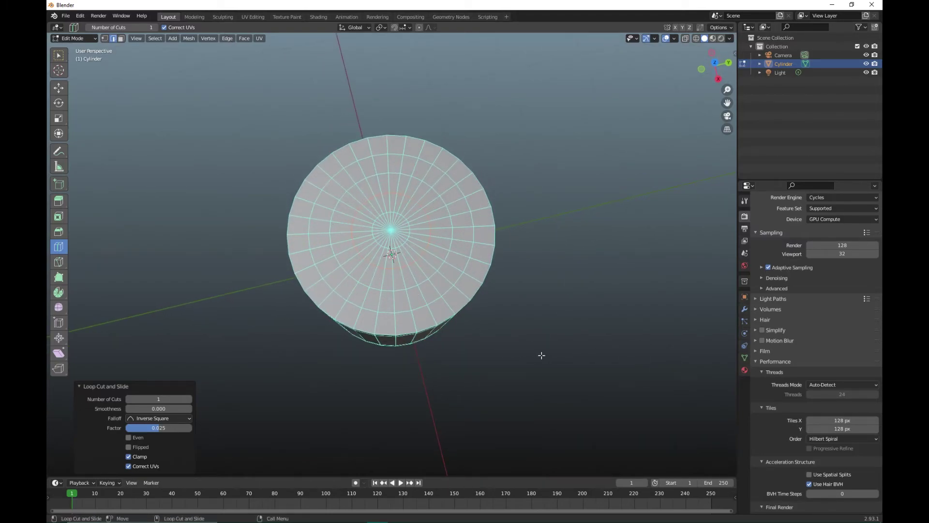
middle_click_drag(533, 375, 548, 332)
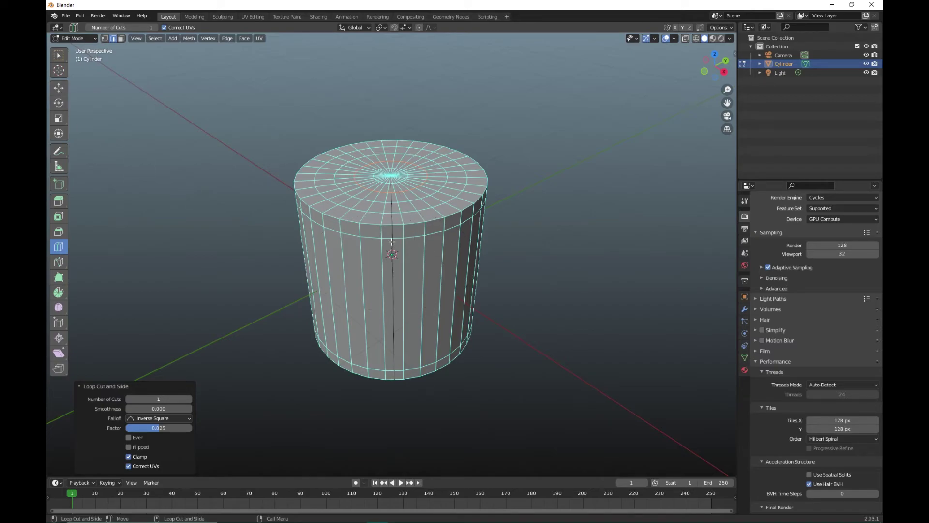
Select the side edge loop just below the top rim and dissolve its edges.
key("w")
key("ctrl+r")
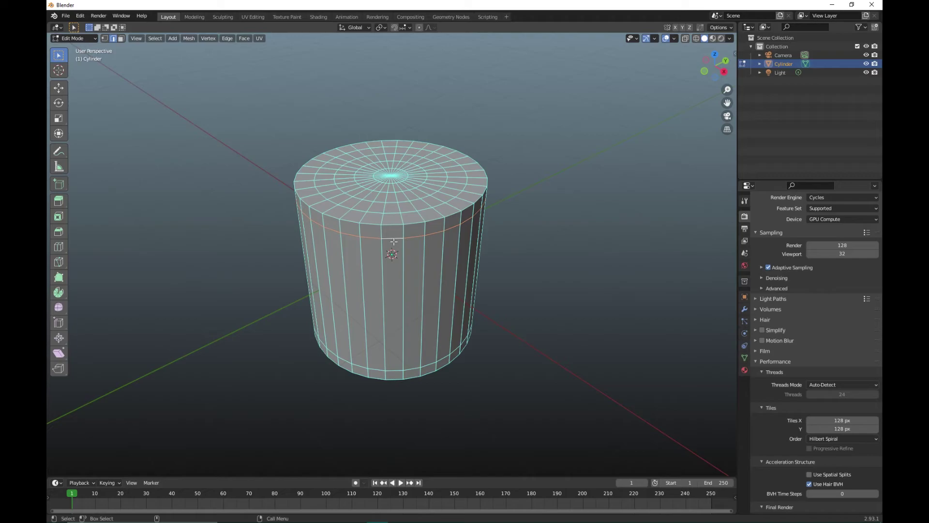
key("x")
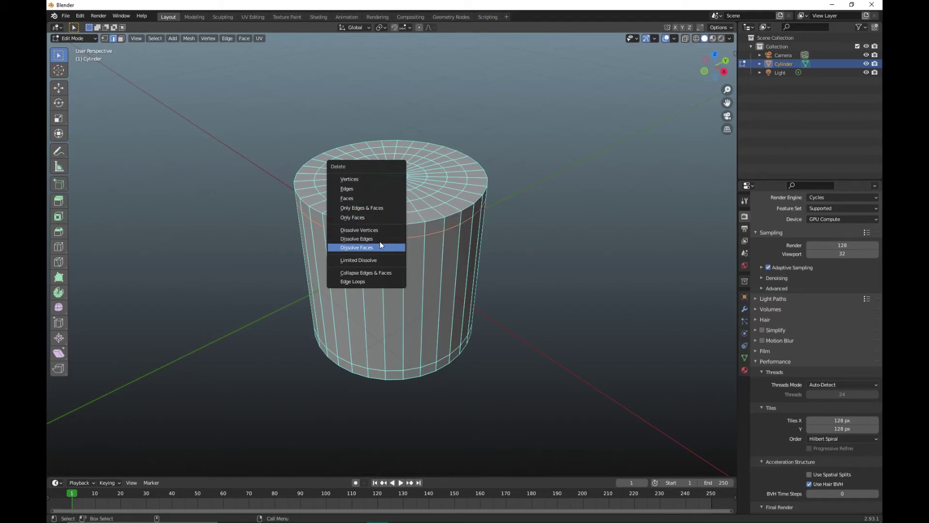
left_click(381, 238)
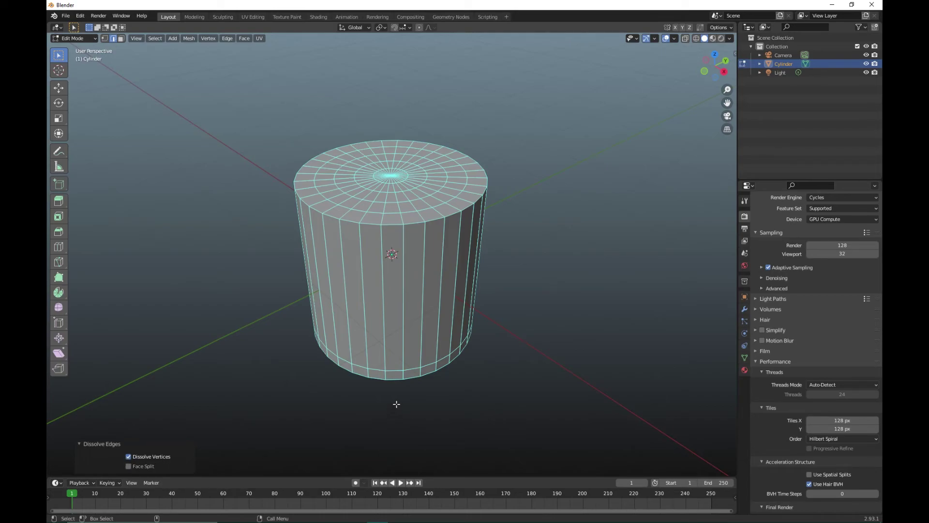
key("1")
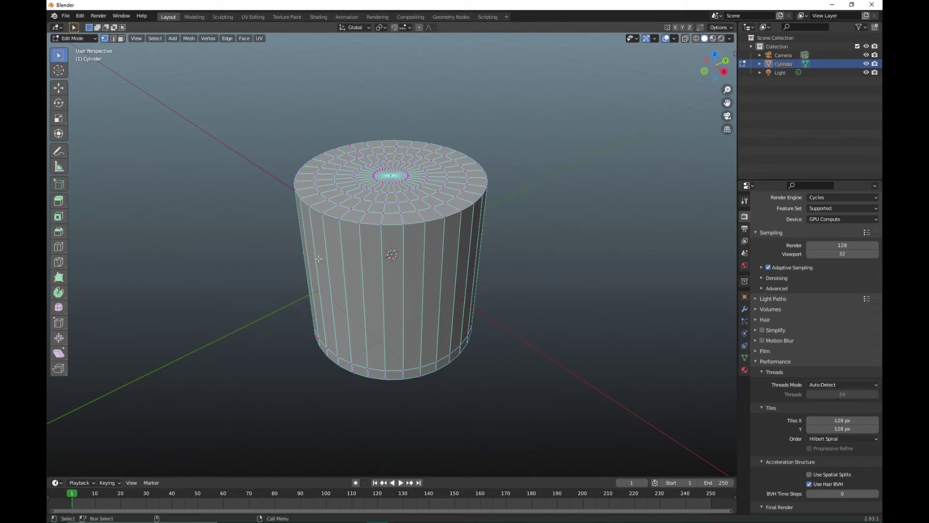
key("2")
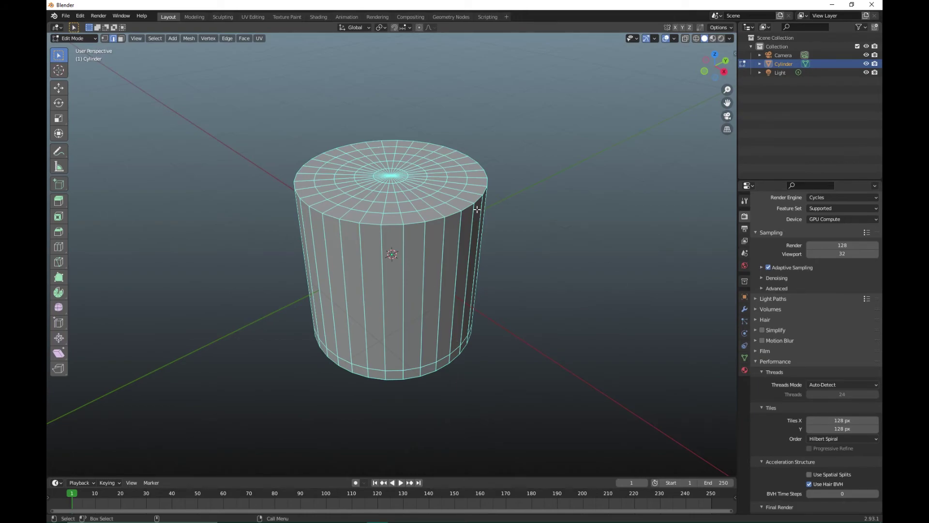
middle_click_drag(562, 297, 471, 291)
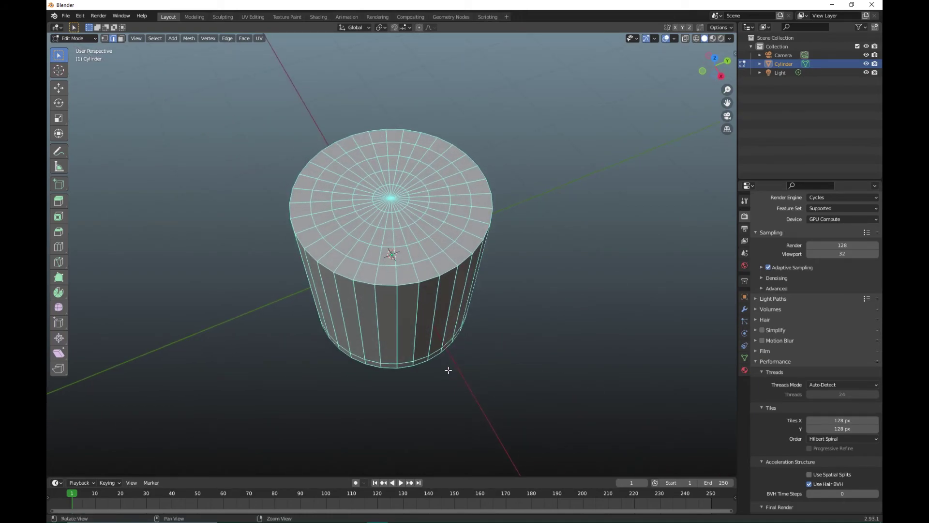
middle_click_drag(448, 370, 478, 340)
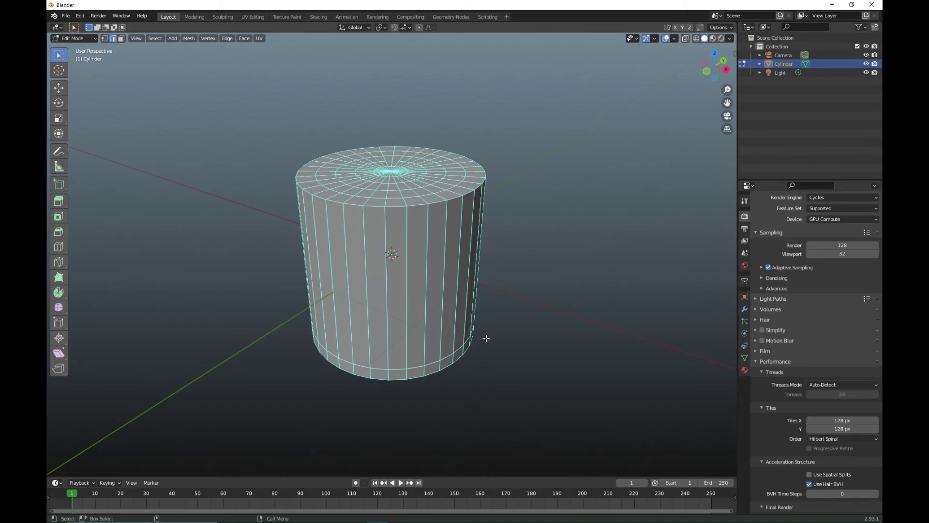
middle_click_drag(510, 270, 491, 300)
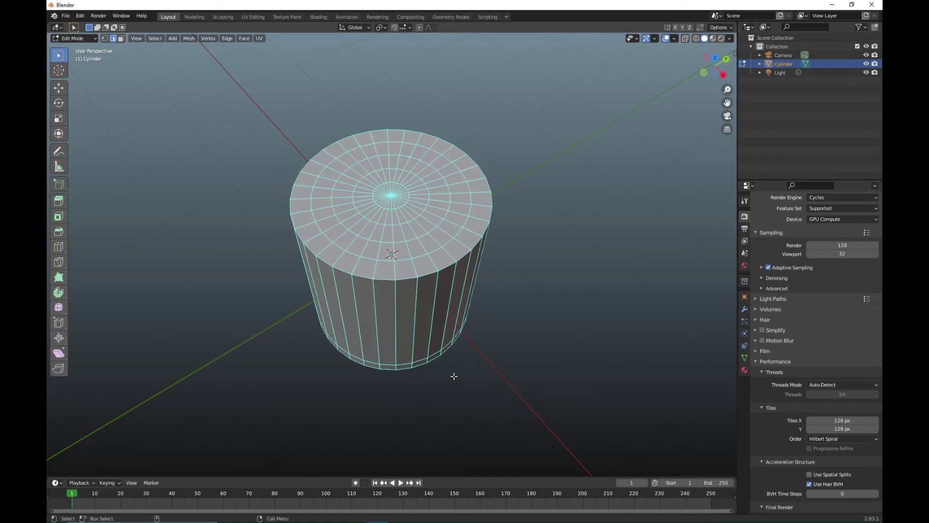
middle_click_drag(483, 382, 481, 356)
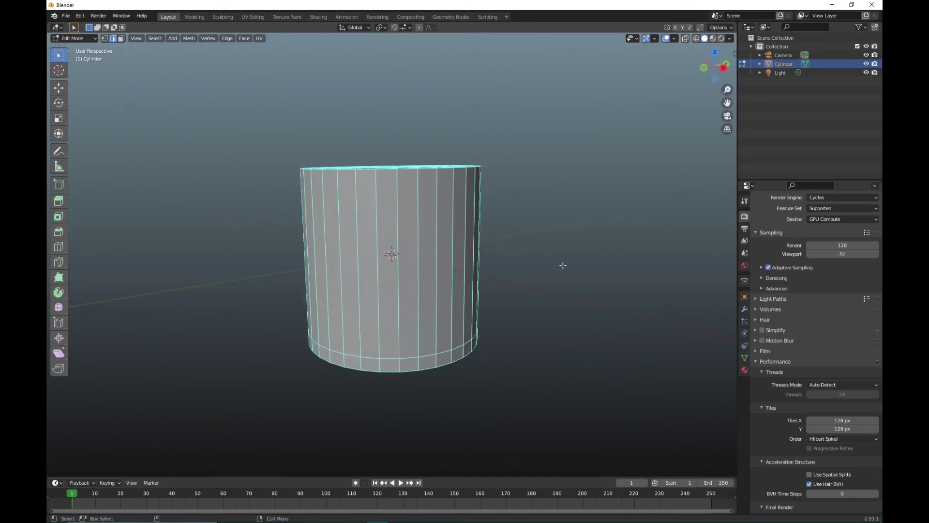
middle_click_drag(546, 264, 535, 311)
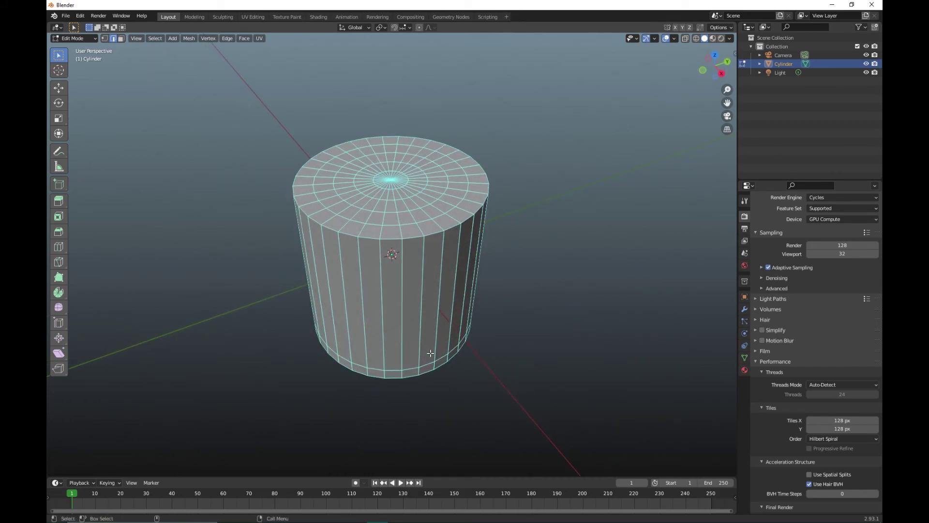
middle_click_drag(472, 371, 562, 259)
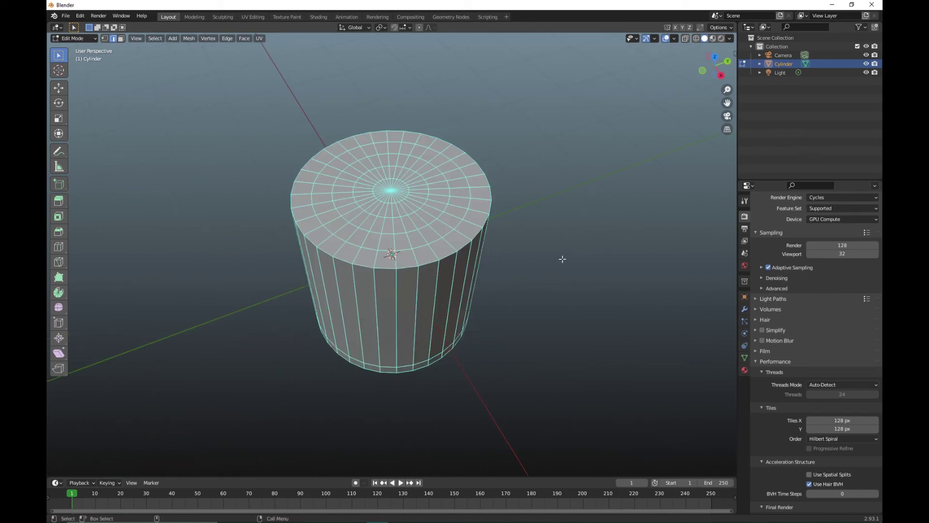